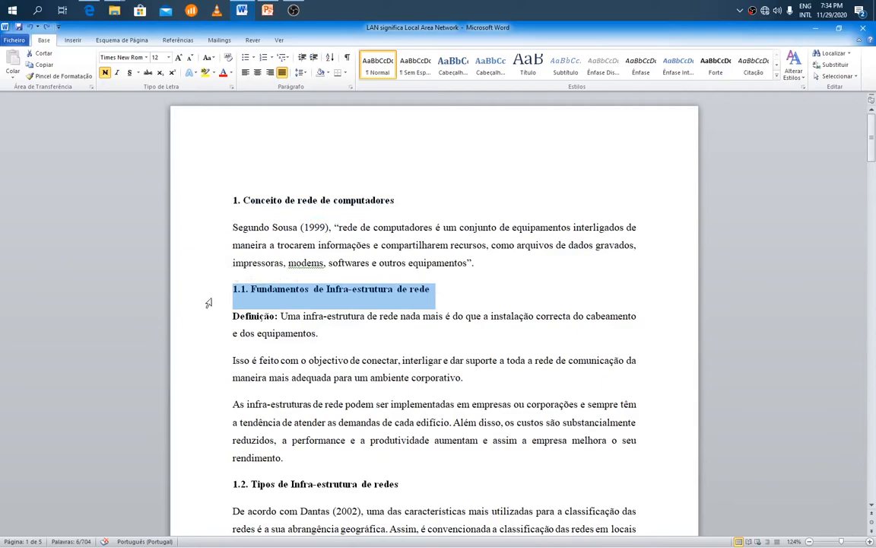
Review the numbered headings throughout the document and their hierarchy levels, from section 1 through 1.2.3.
left_click(370, 290)
left_click_drag(234, 289, 250, 289)
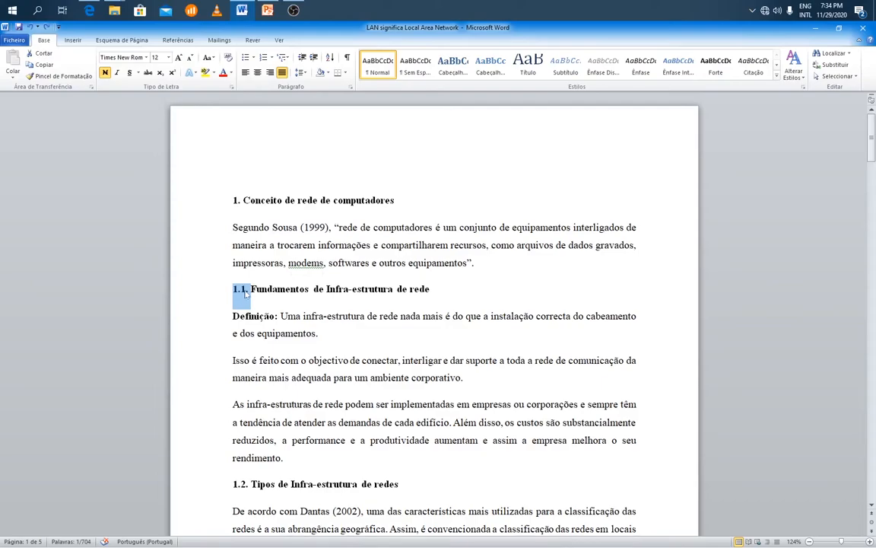
key("Right")
left_click_drag(250, 293, 219, 298)
scroll(214, 305, "down", 5)
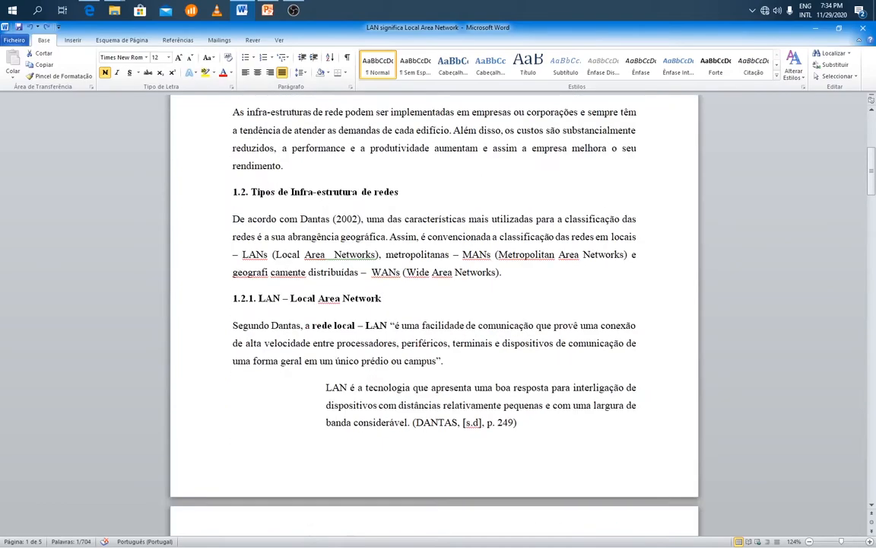
left_click(215, 305)
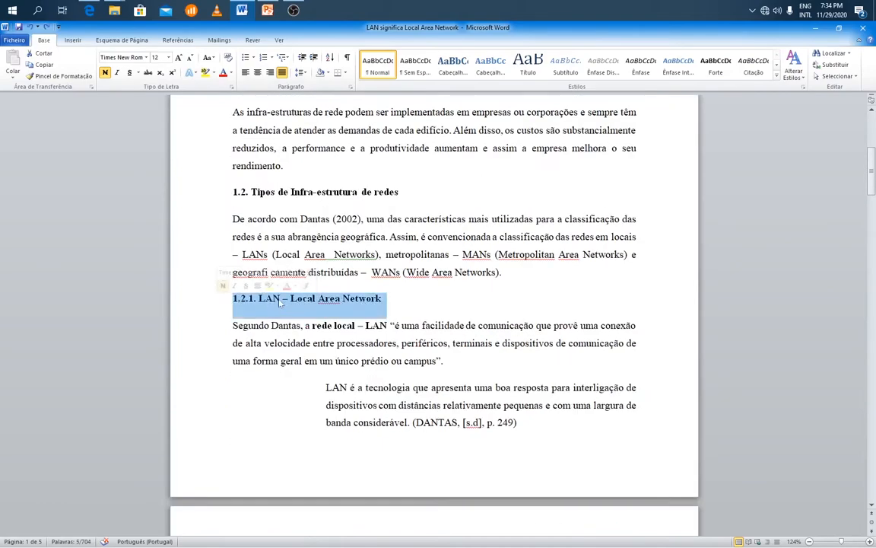
left_click(257, 298)
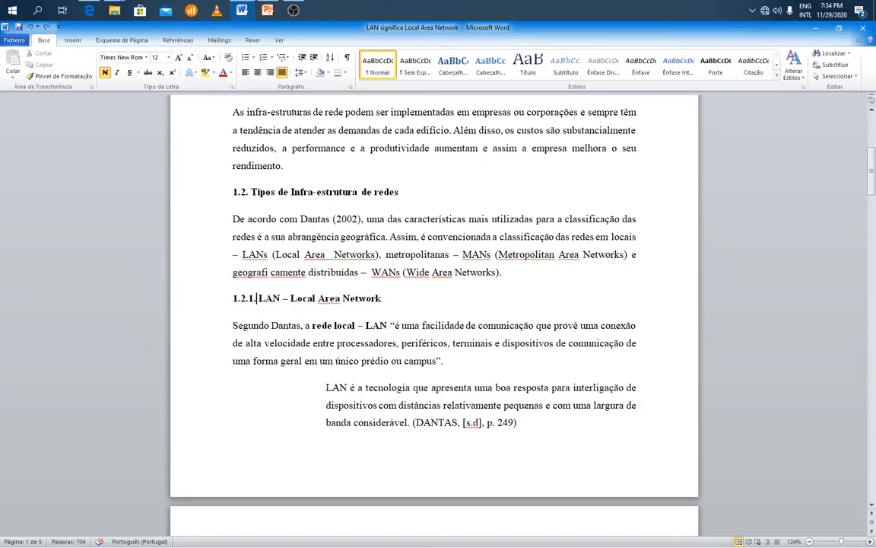
left_click(219, 190)
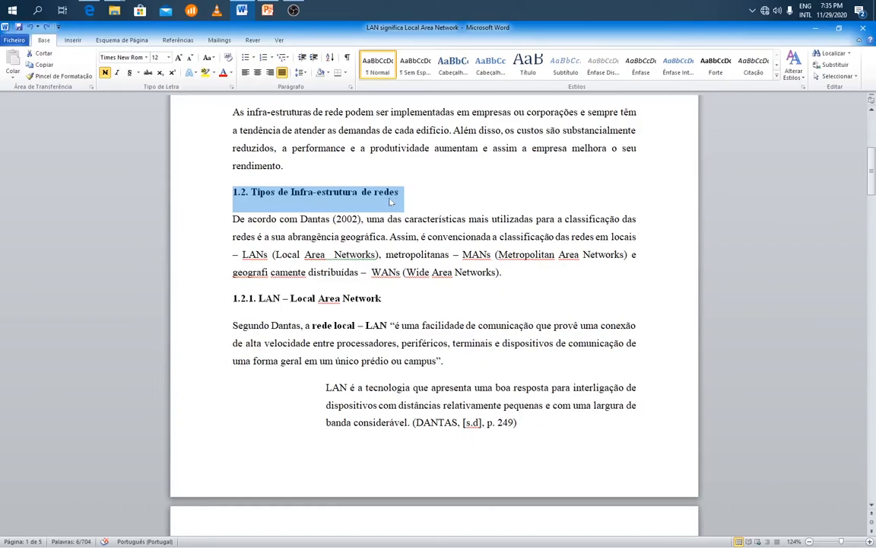
left_click(196, 297)
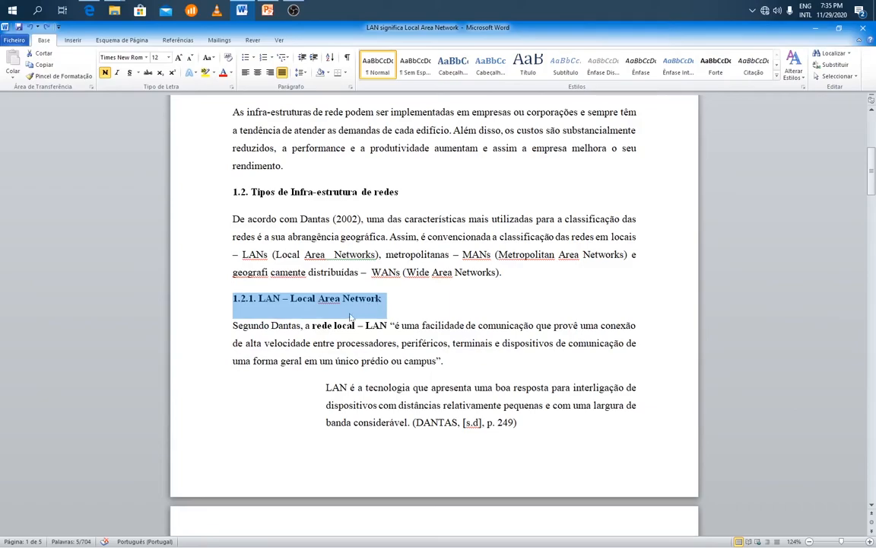
scroll(290, 308, "down", 10)
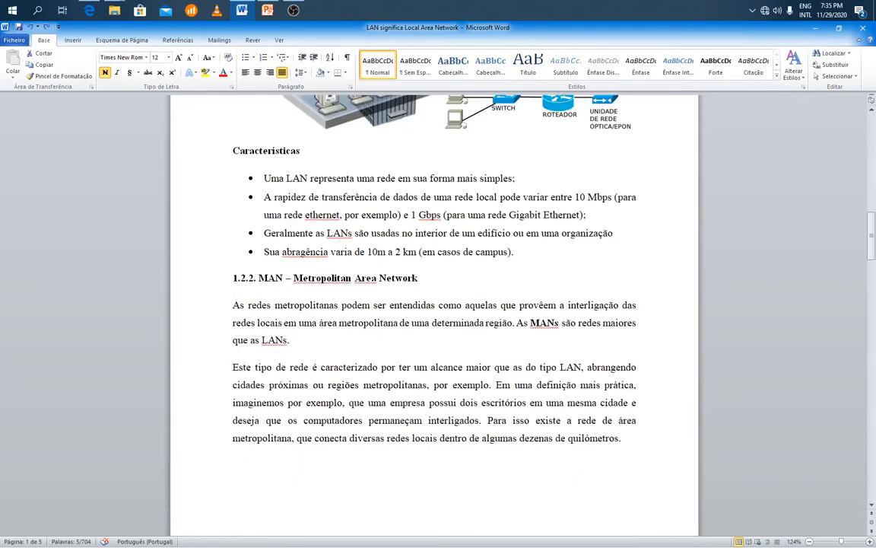
scroll(434, 312, "down", 10)
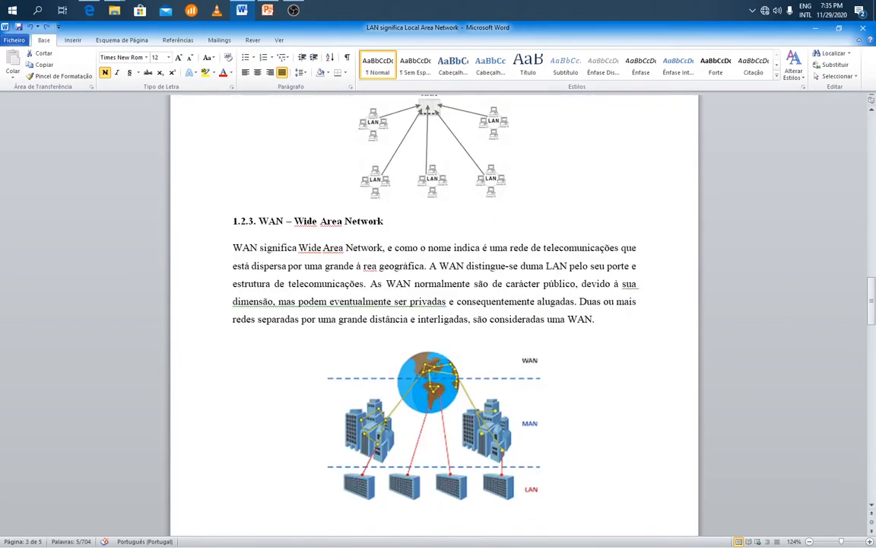
scroll(318, 270, "up", 20)
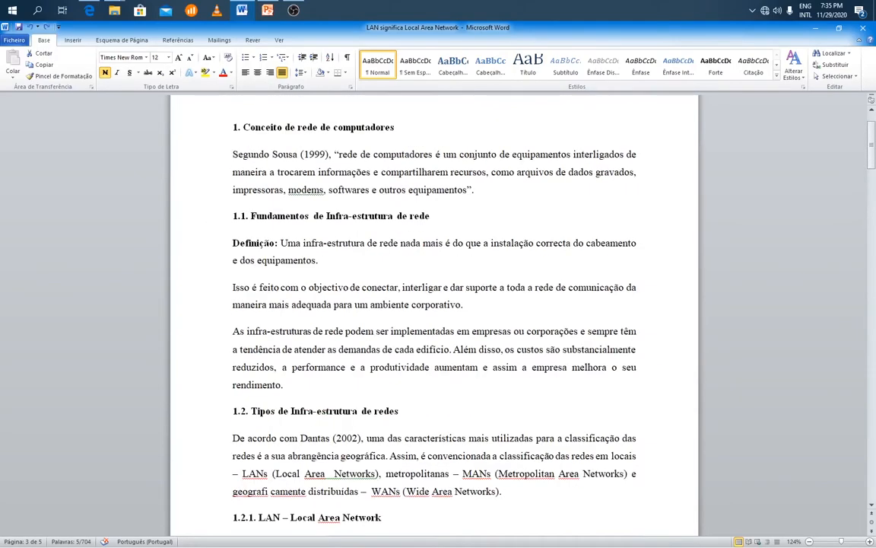
scroll(434, 312, "up", 2)
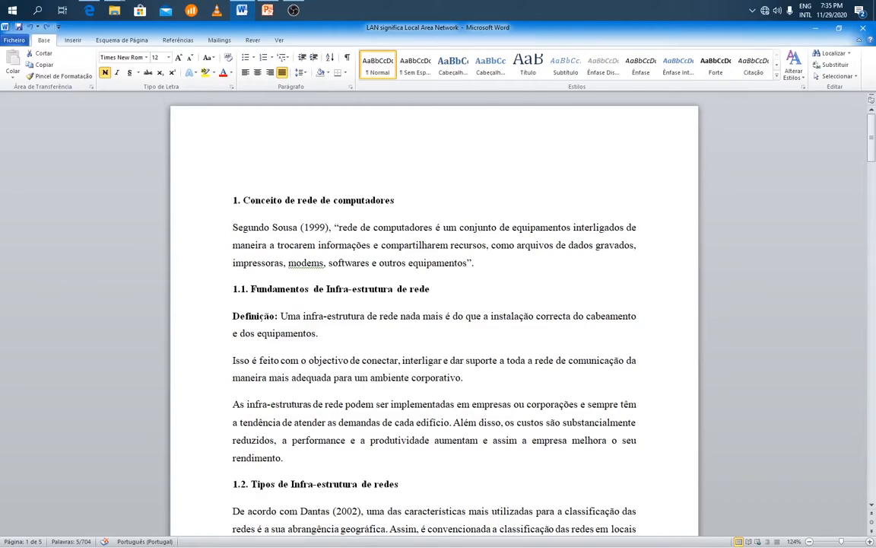
Apply the Cabeçalho 1 style to the heading "1. Conceito de rede de computadores".
left_click(215, 205)
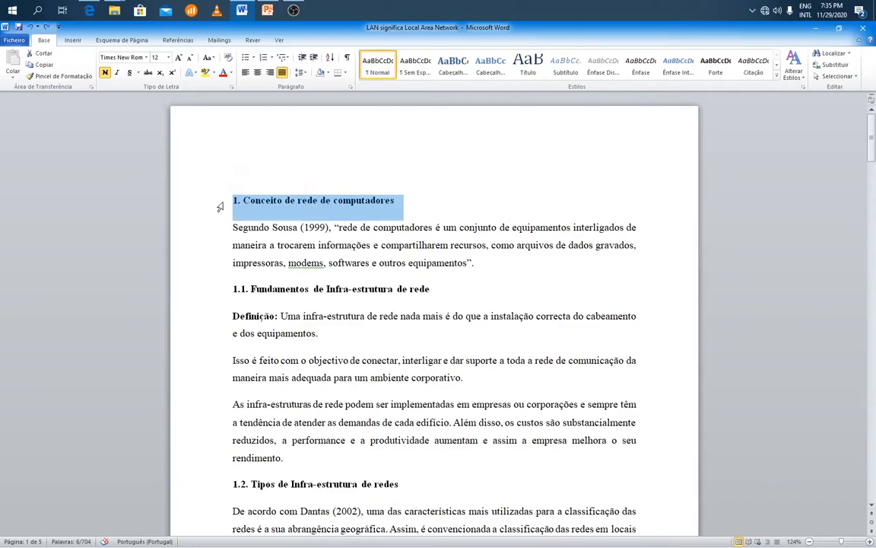
left_click_drag(321, 200, 194, 190)
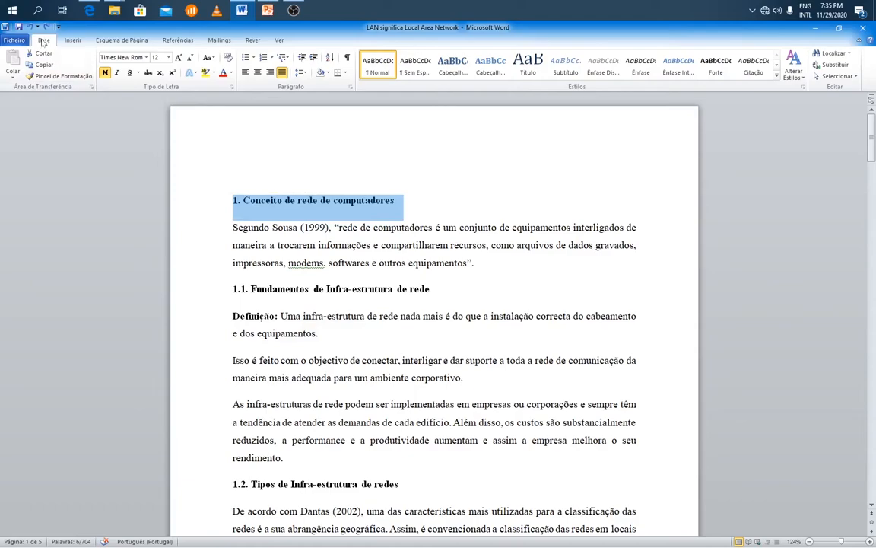
left_click(455, 67)
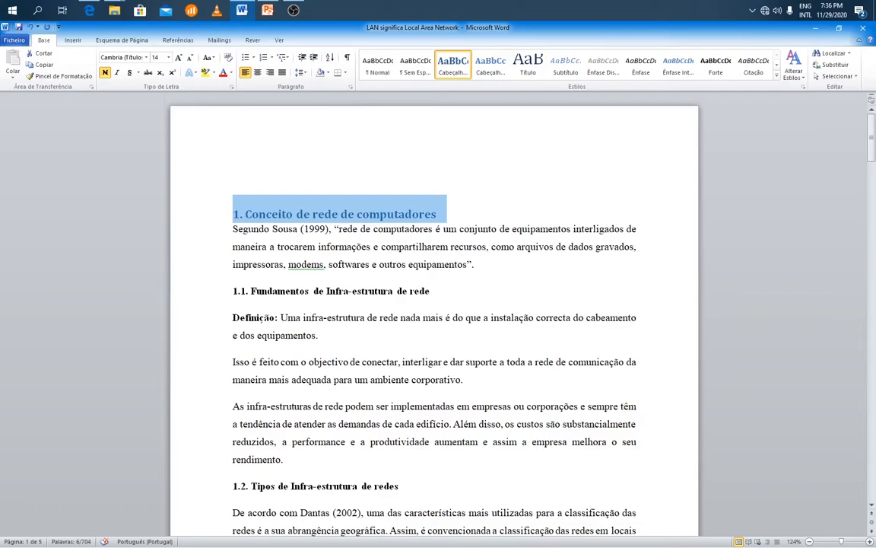
Modify the Cabeçalho 1 style to use Times New Roman at size 12.
right_click(452, 66)
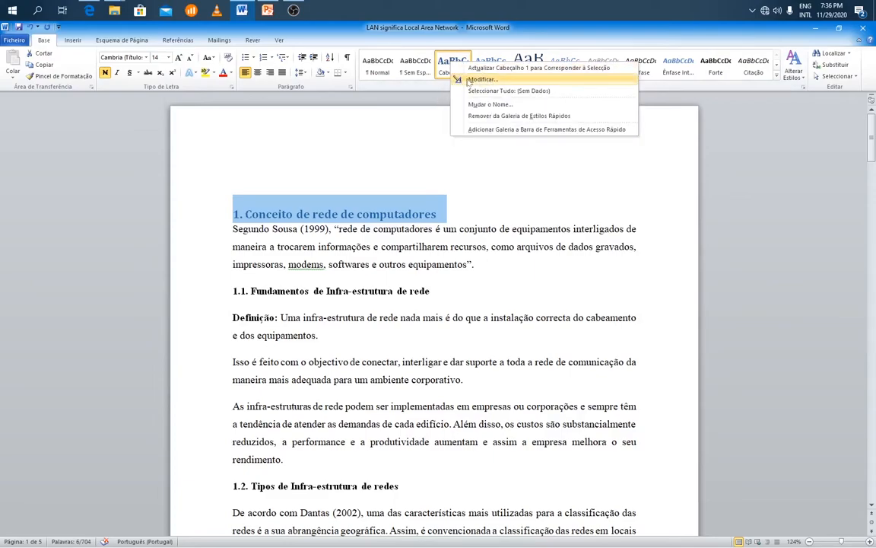
left_click(469, 81)
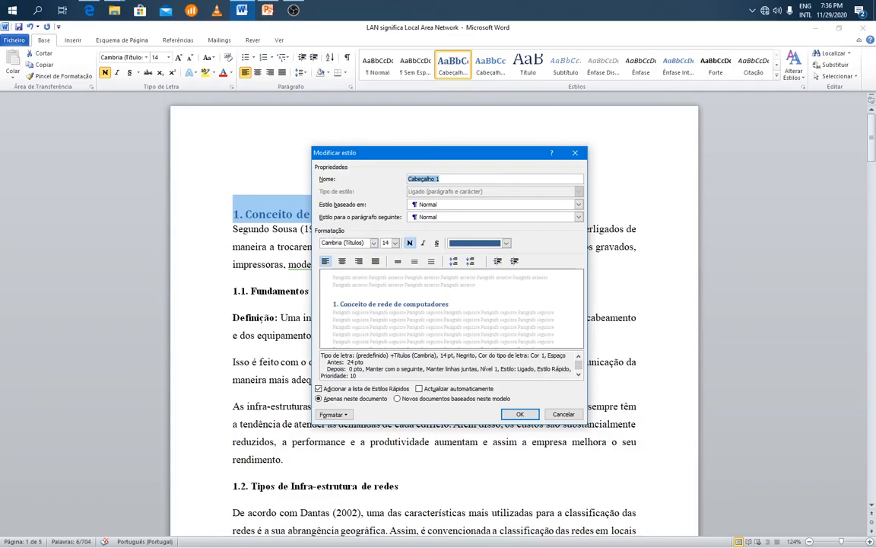
left_click(374, 243)
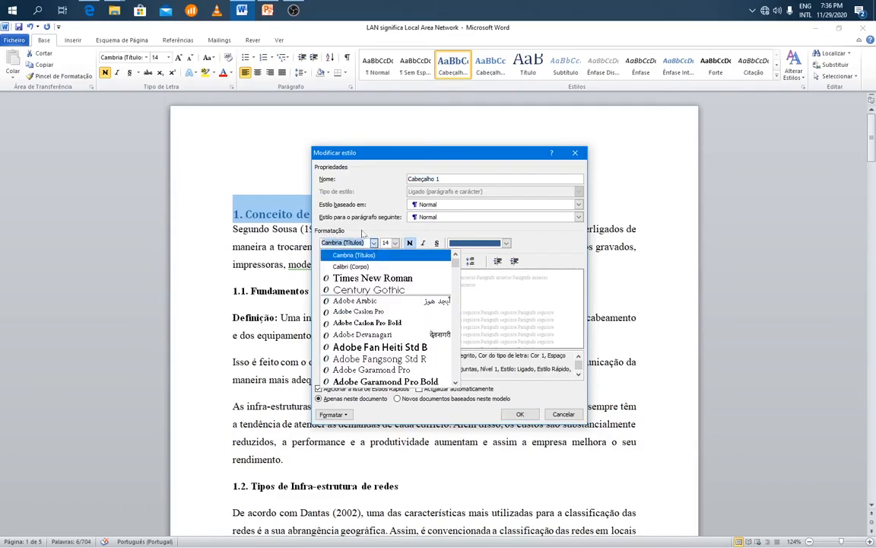
left_click(413, 281)
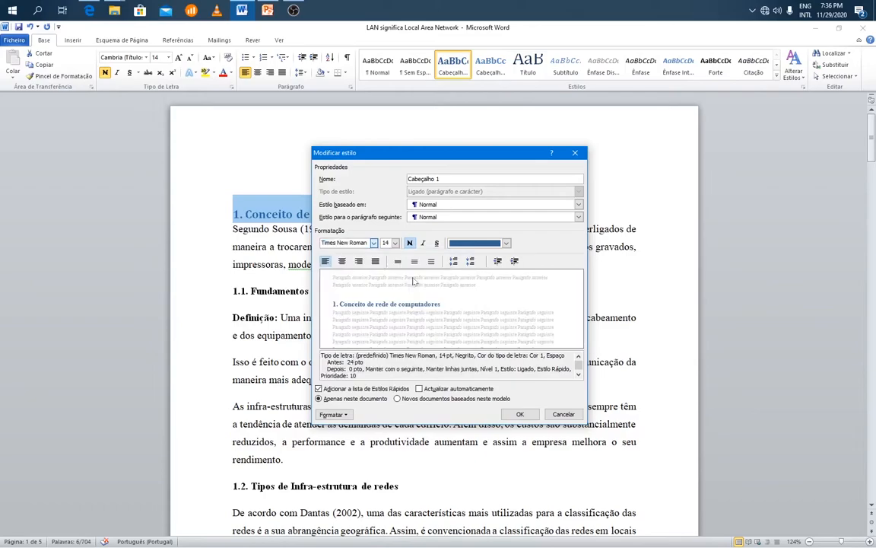
left_click(395, 243)
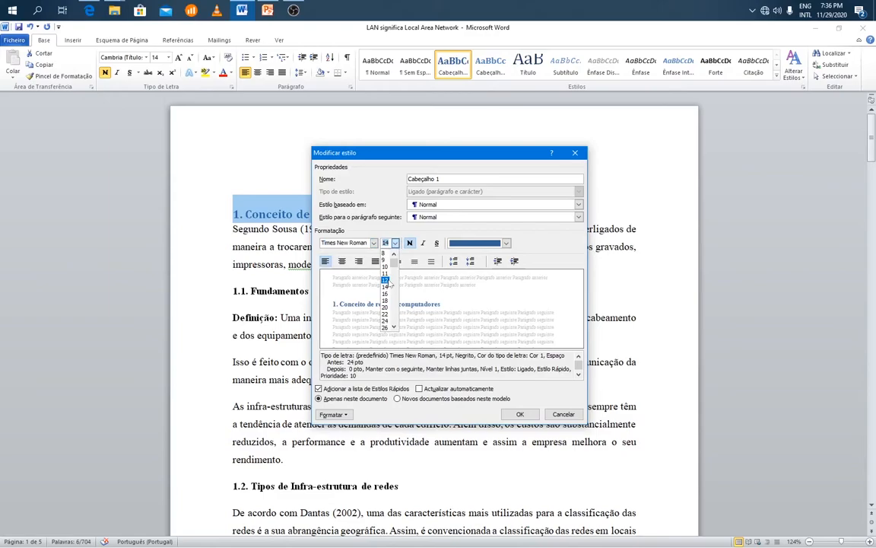
left_click(385, 280)
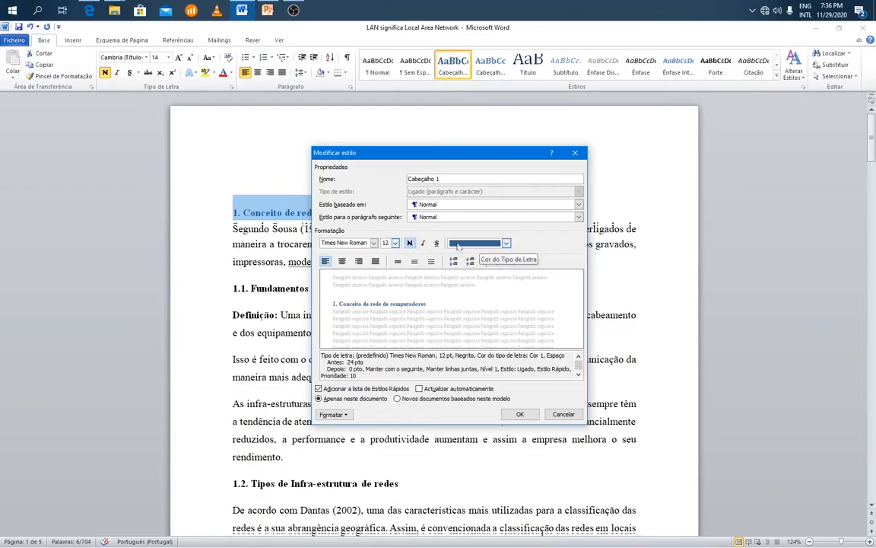
Give the Cabeçalho 1 style the Automático font colour and 1.5 line spacing, and save the style changes.
left_click(460, 243)
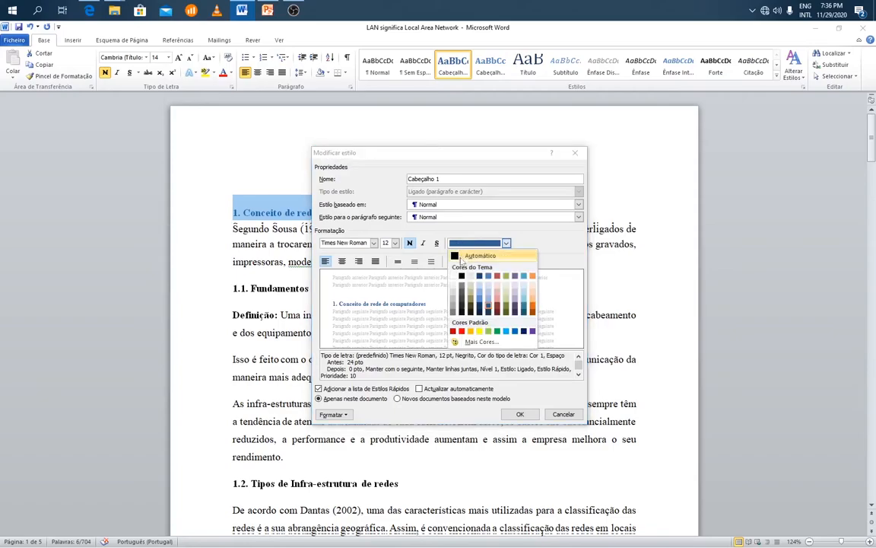
left_click(479, 252)
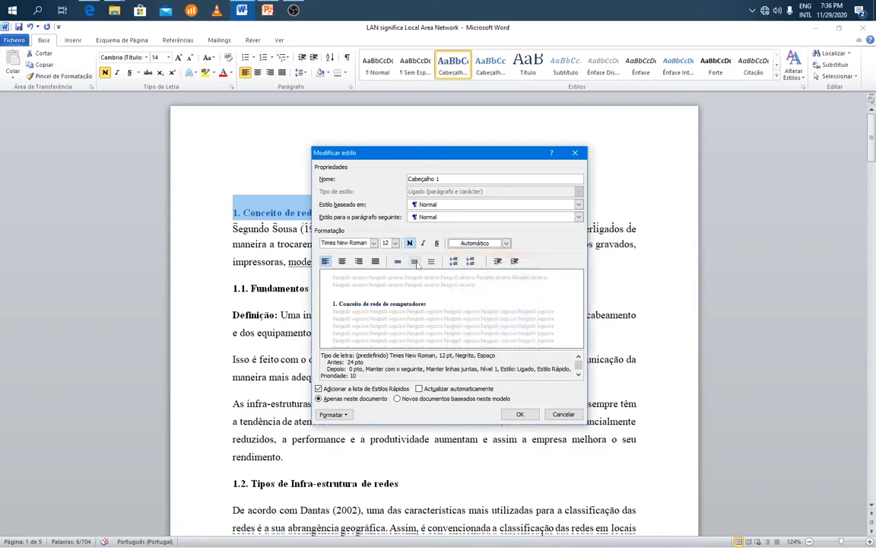
left_click(415, 262)
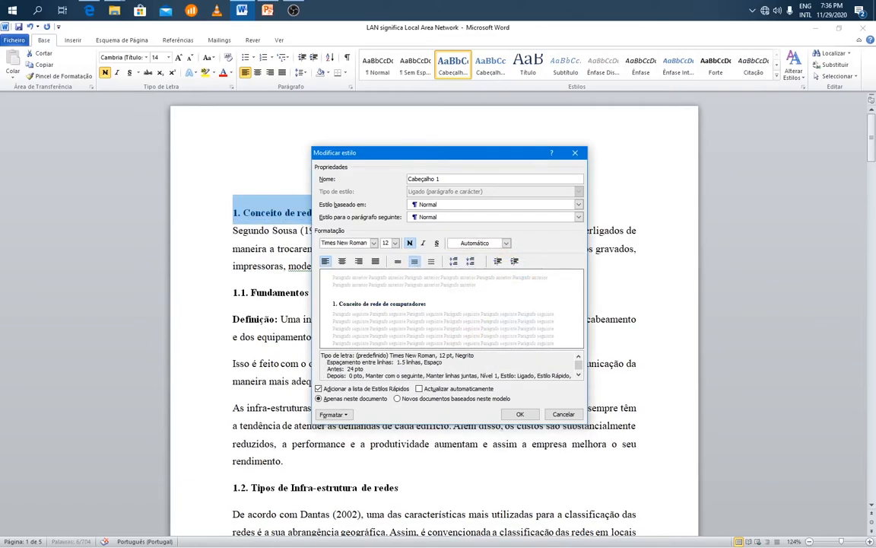
left_click_drag(321, 355, 442, 363)
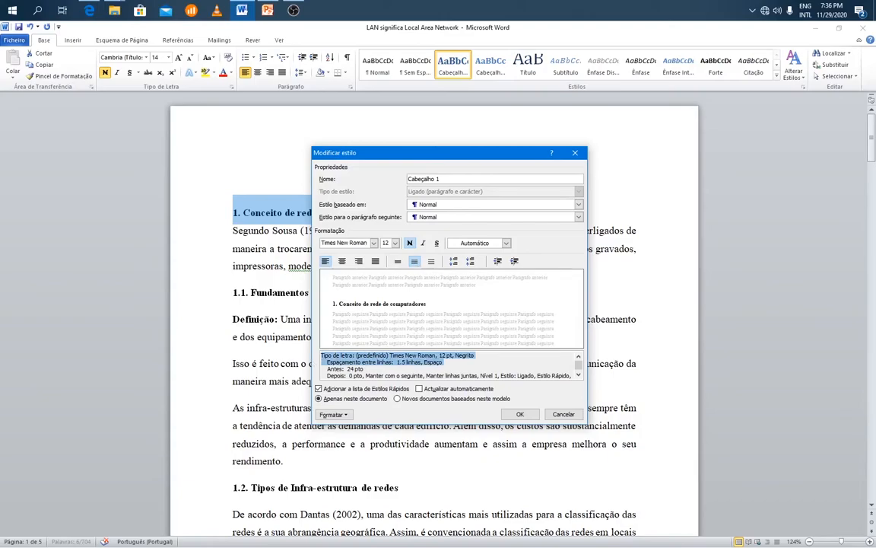
left_click(440, 362)
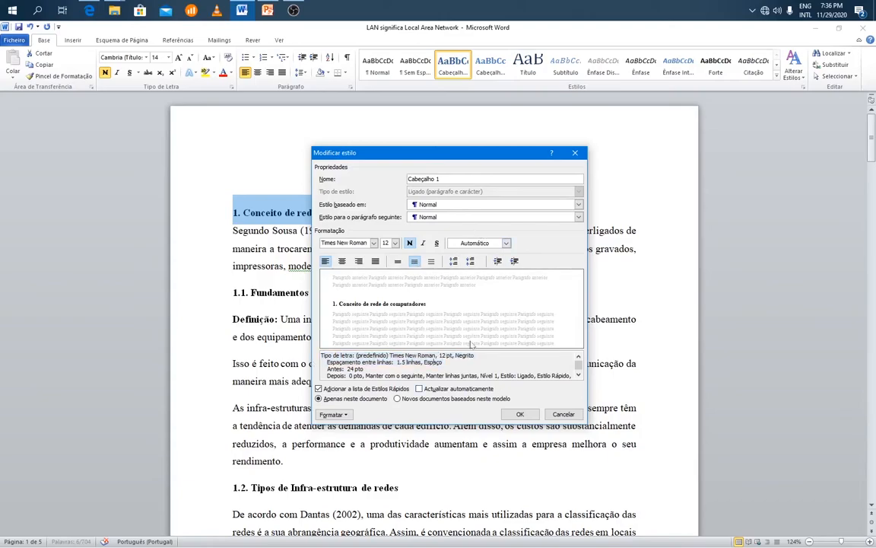
left_click(519, 416)
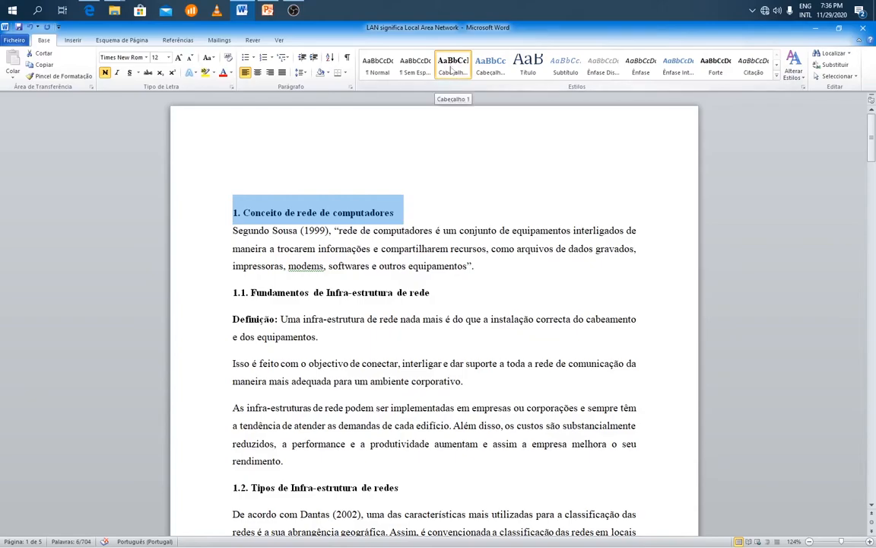
Apply the Cabeçalho 2 style to the heading "1.1. Fundamentos de Infra-estrutura de rede".
scroll(433, 319, "down", 2)
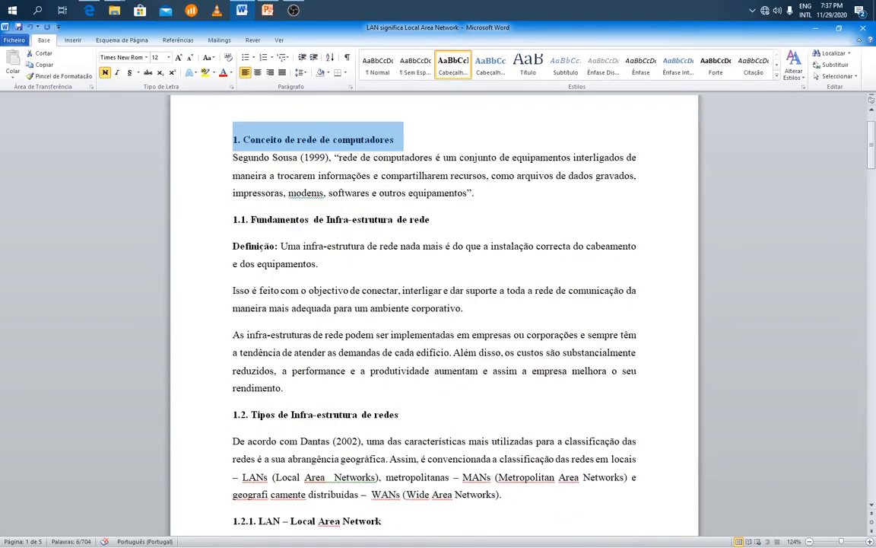
left_click(207, 223)
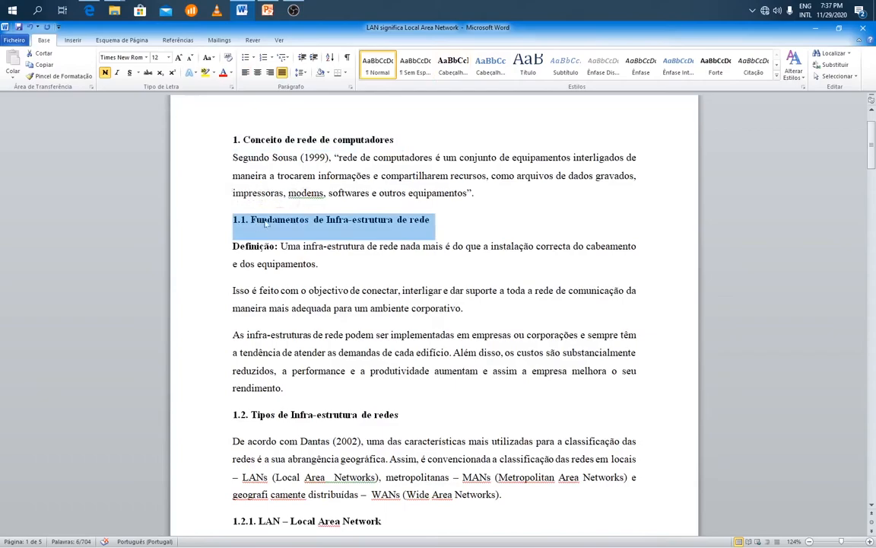
left_click(482, 71)
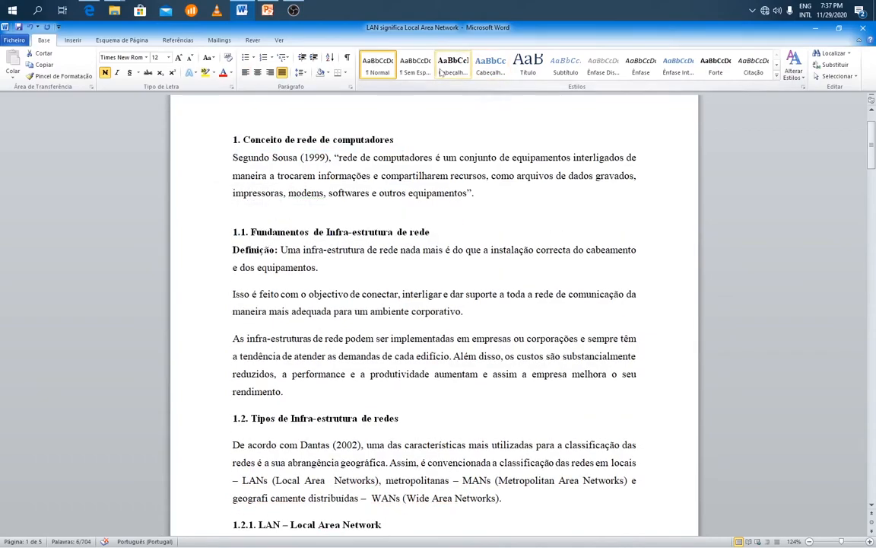
left_click(493, 63)
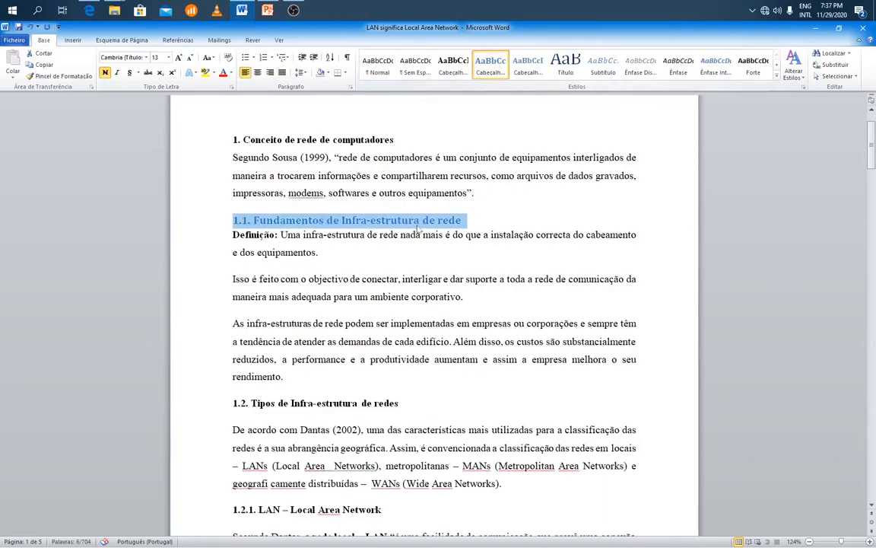
Modify the Cabeçalho 2 style to use Times New Roman at size 12.
right_click(490, 65)
left_click(511, 73)
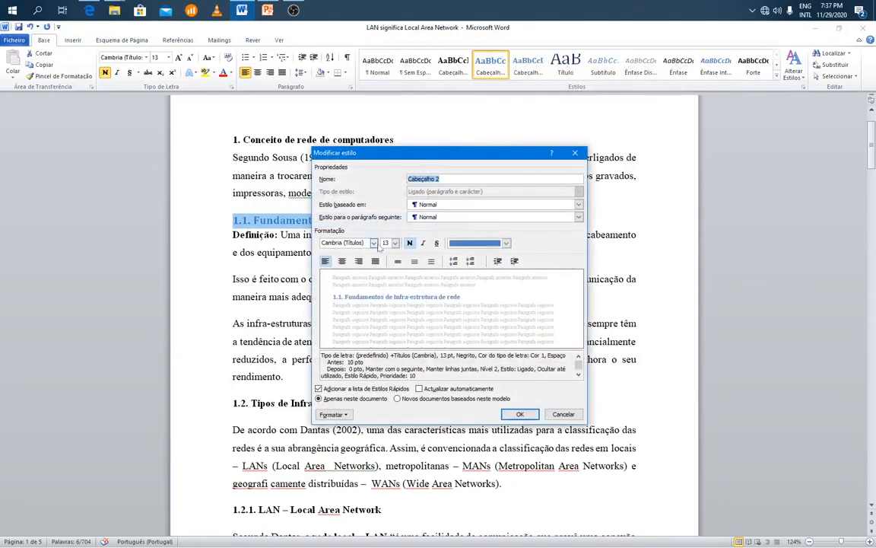
left_click(373, 242)
left_click(376, 278)
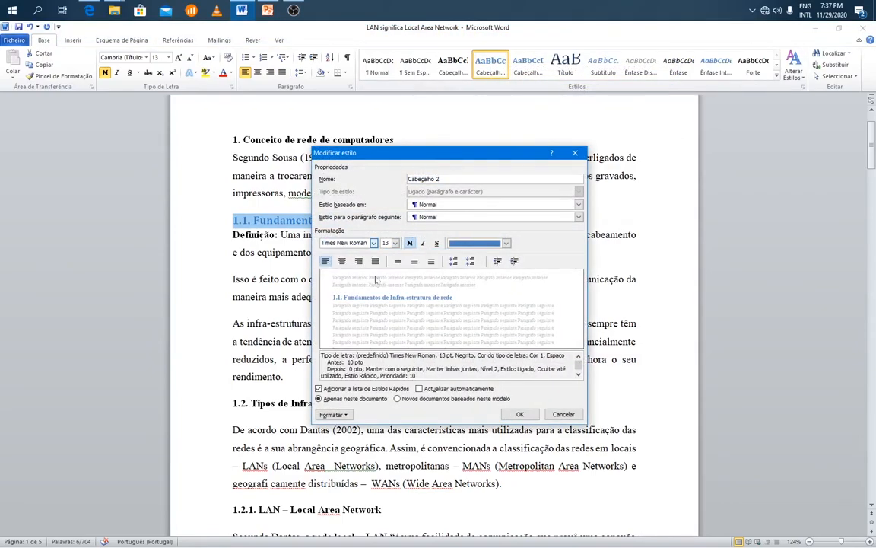
left_click(395, 243)
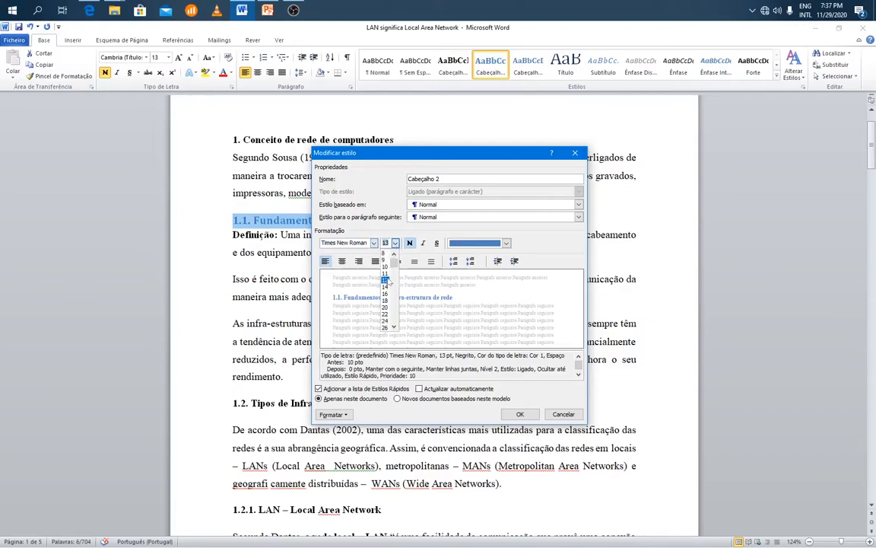
left_click(385, 280)
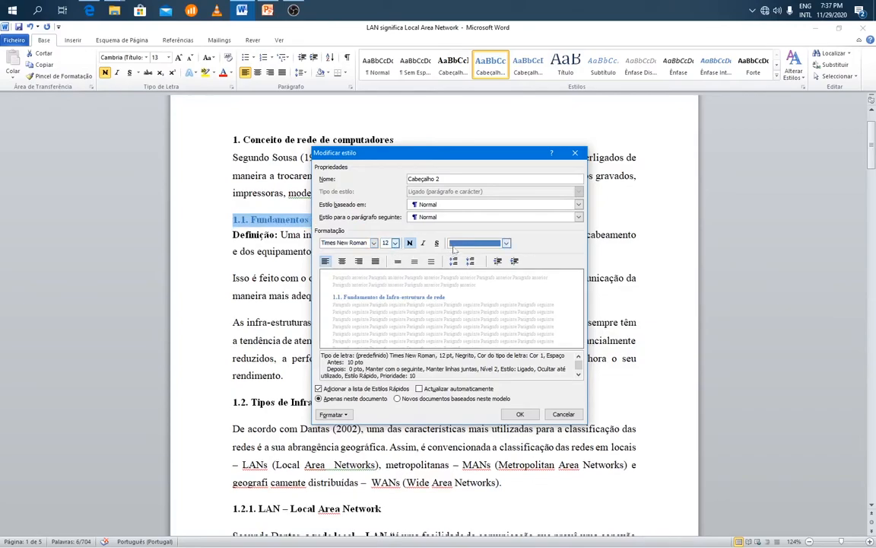
Give the Cabeçalho 2 style the Automático font colour and 1.5 line spacing, and save the style changes.
left_click(478, 242)
left_click(457, 257)
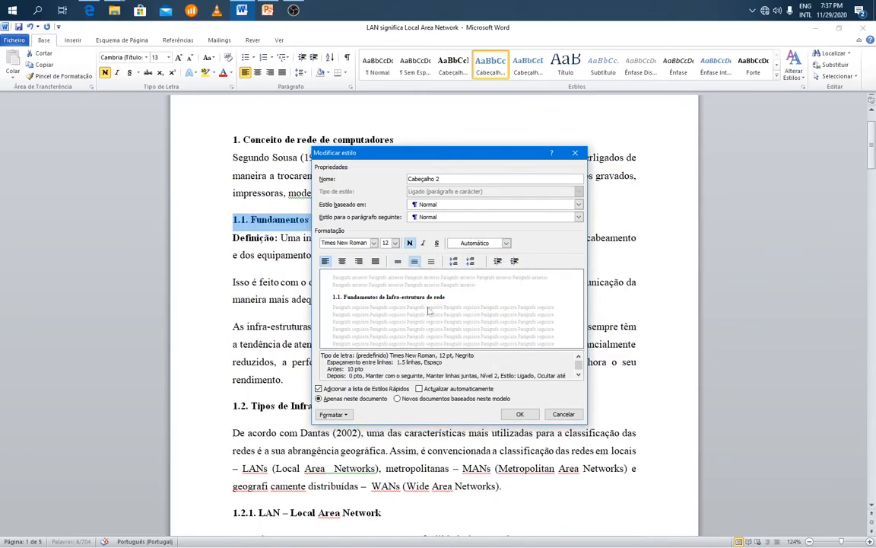
left_click(520, 414)
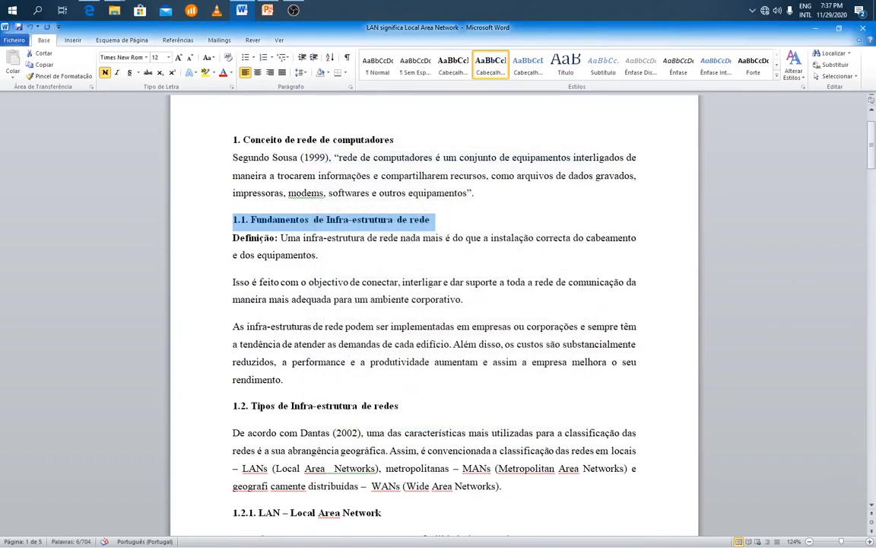
Apply the Cabeçalho 2 style to the heading "1.2. Tipos de Infra-estrutura de redes".
scroll(250, 153, "down", 4)
scroll(250, 153, "up", 2)
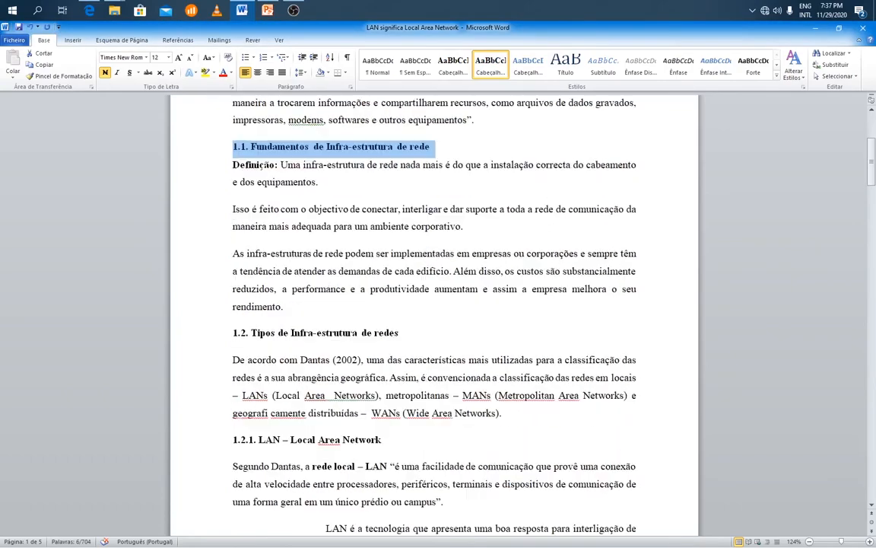
left_click(234, 147)
left_click_drag(233, 147, 312, 147)
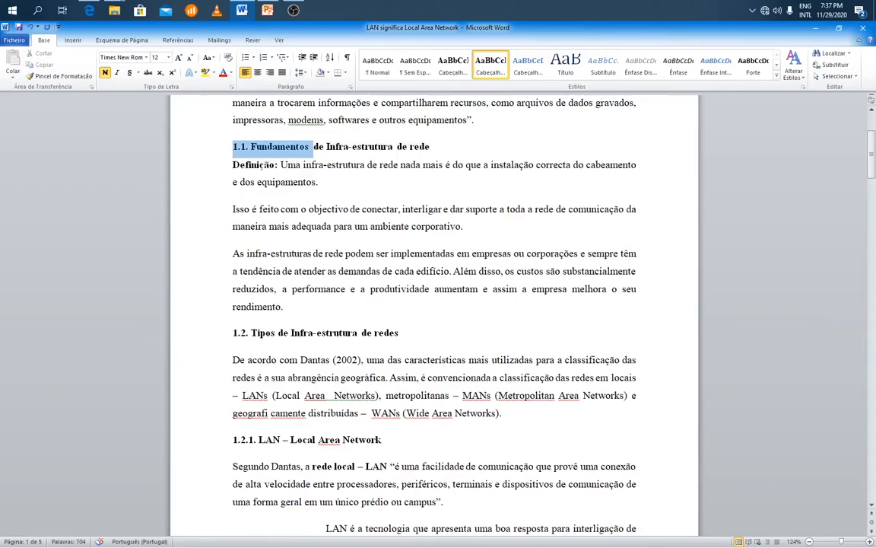
left_click(233, 147)
left_click_drag(233, 147, 248, 147)
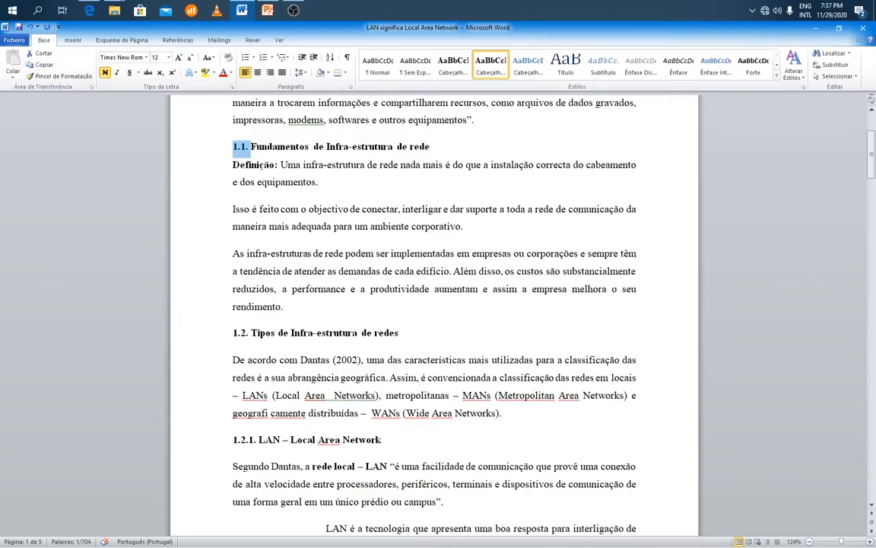
left_click(205, 334)
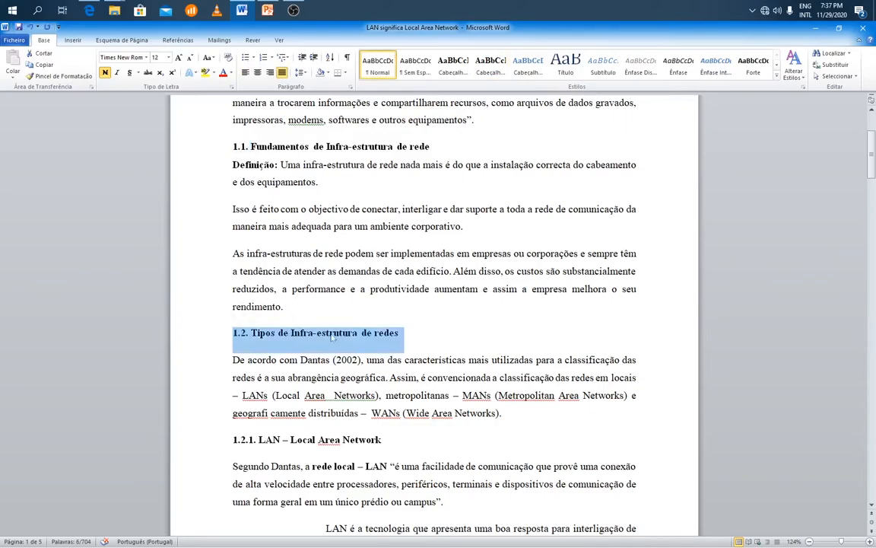
left_click(491, 65)
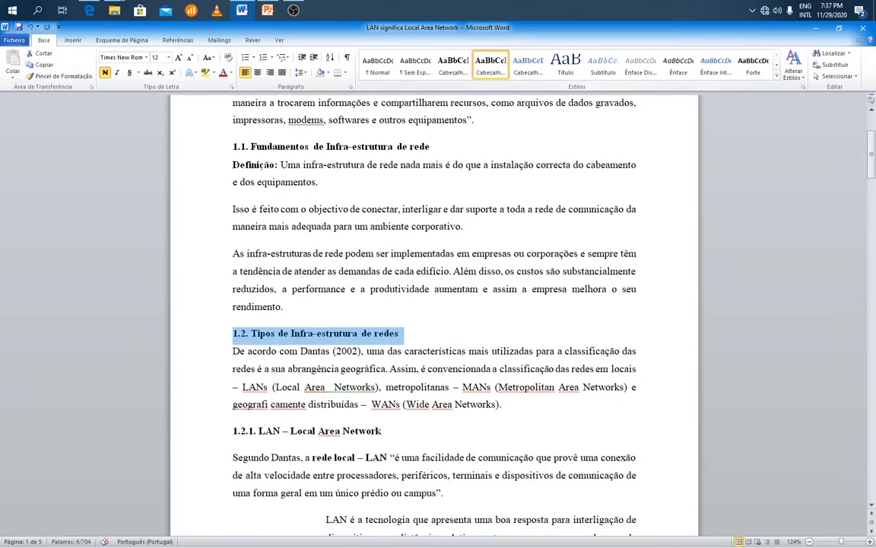
Apply the Cabeçalho 3 style to the heading "1.2.1. LAN – Local Area Network".
scroll(434, 316, "down", 2)
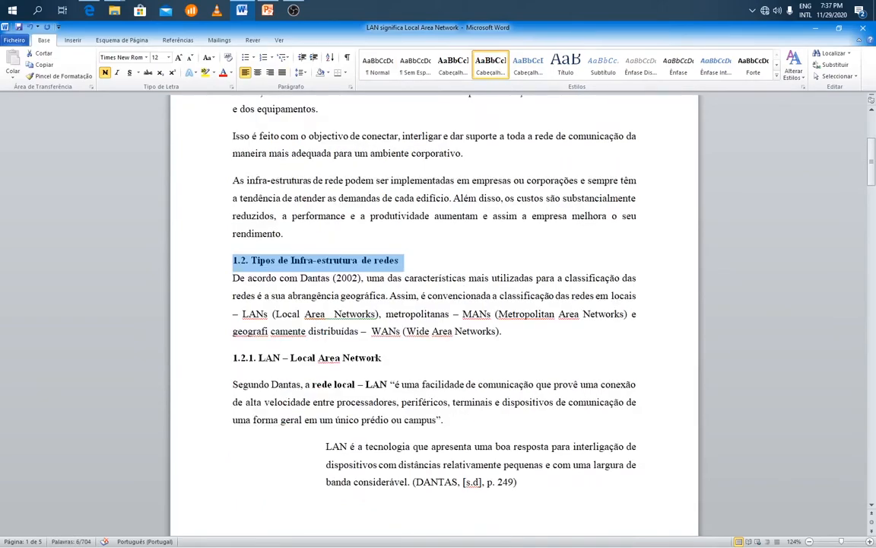
left_click_drag(233, 358, 257, 359)
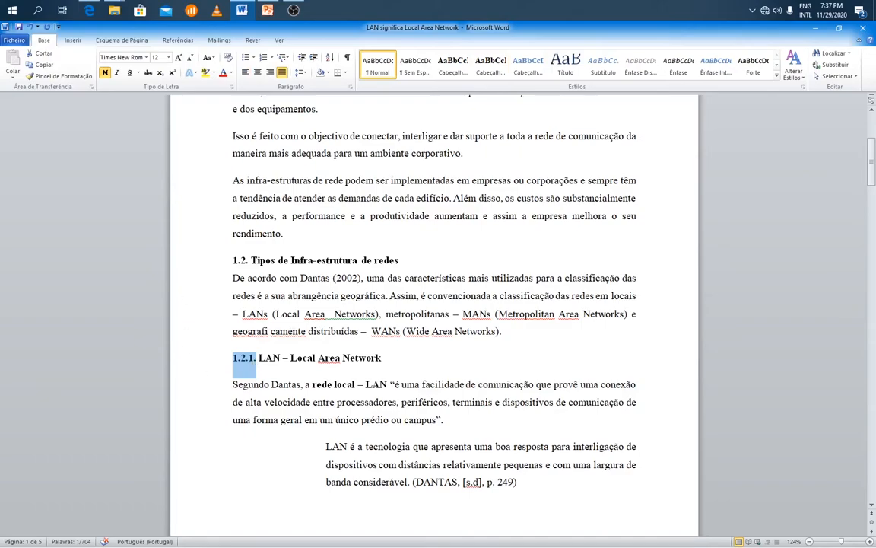
left_click(259, 359)
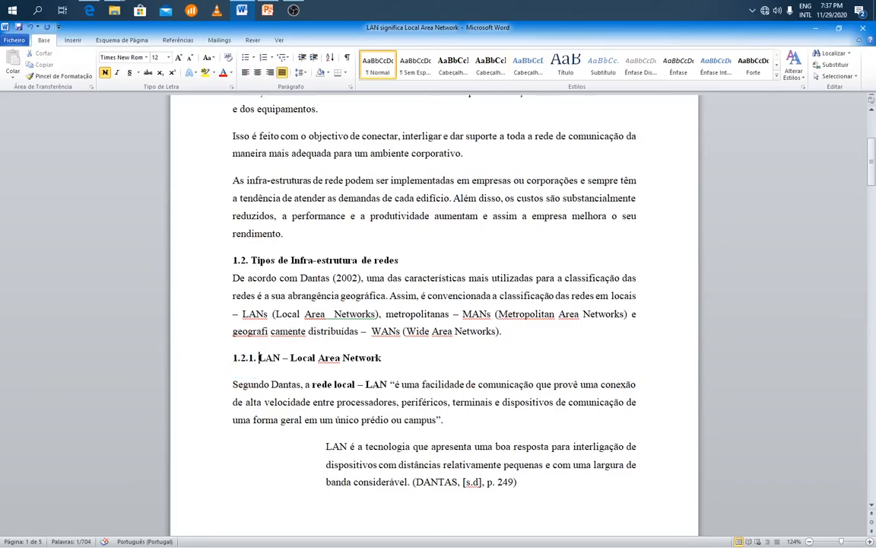
left_click(204, 361)
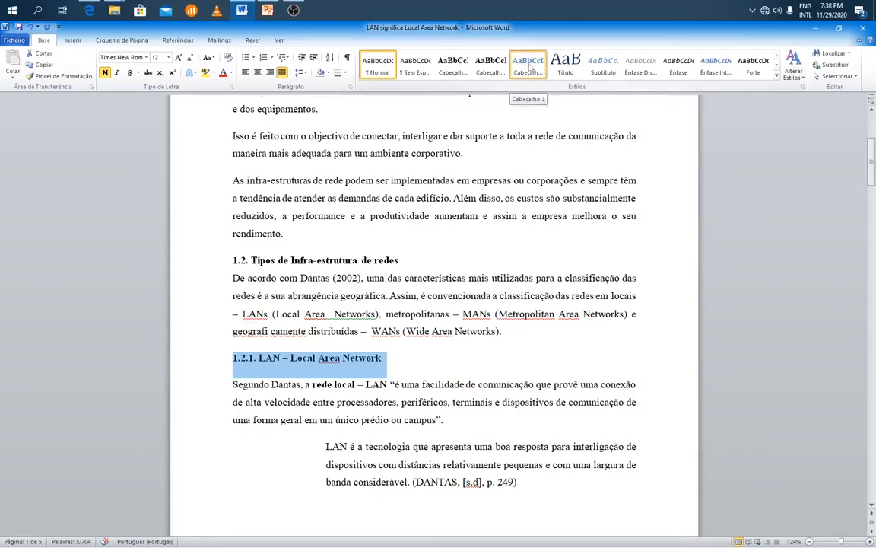
left_click(526, 66)
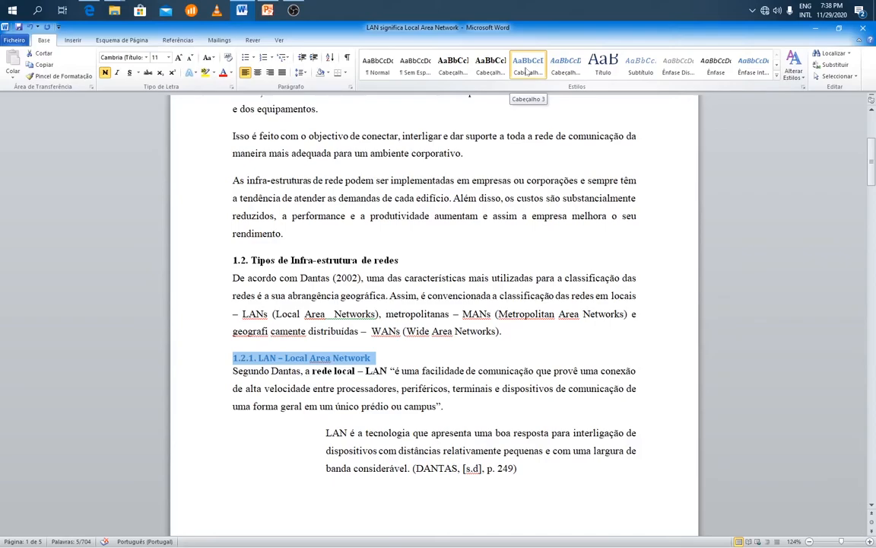
Modify the Cabeçalho 3 style to use Times New Roman at size 12.
right_click(527, 70)
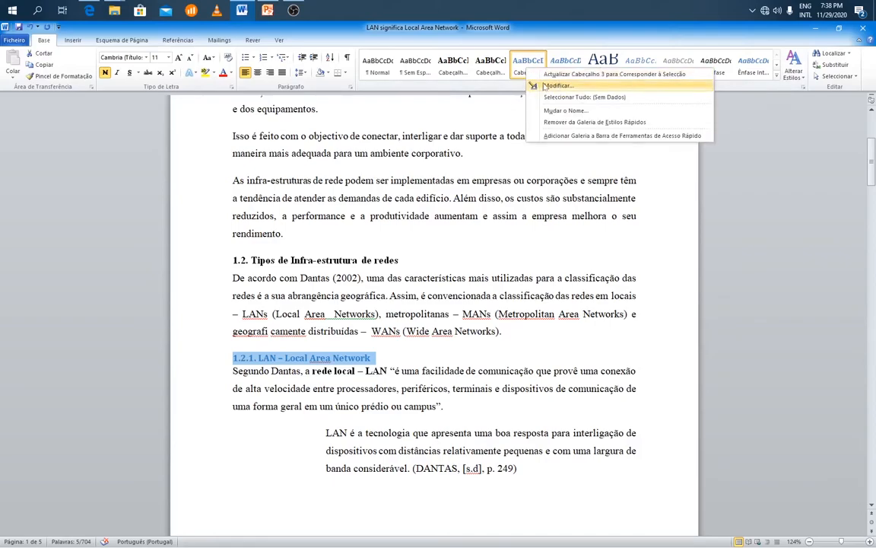
left_click(557, 86)
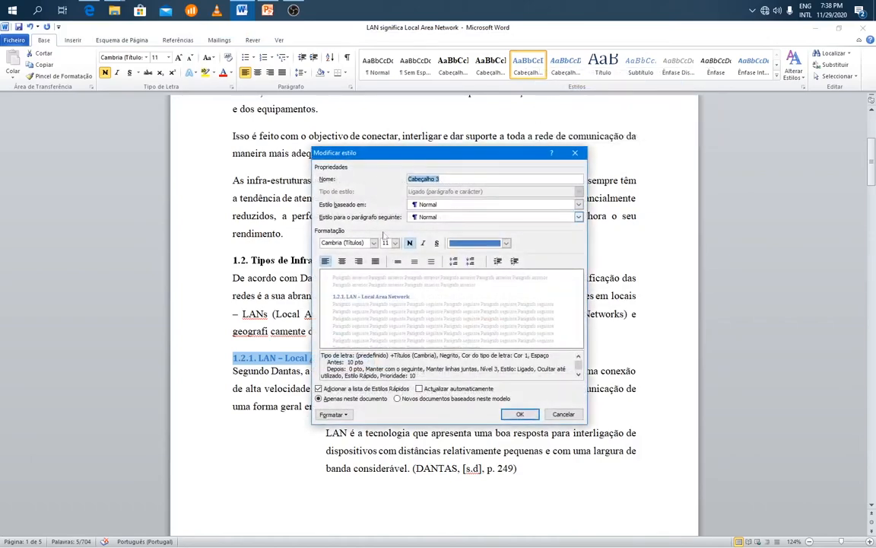
left_click(373, 242)
left_click(381, 279)
left_click(395, 242)
left_click(389, 277)
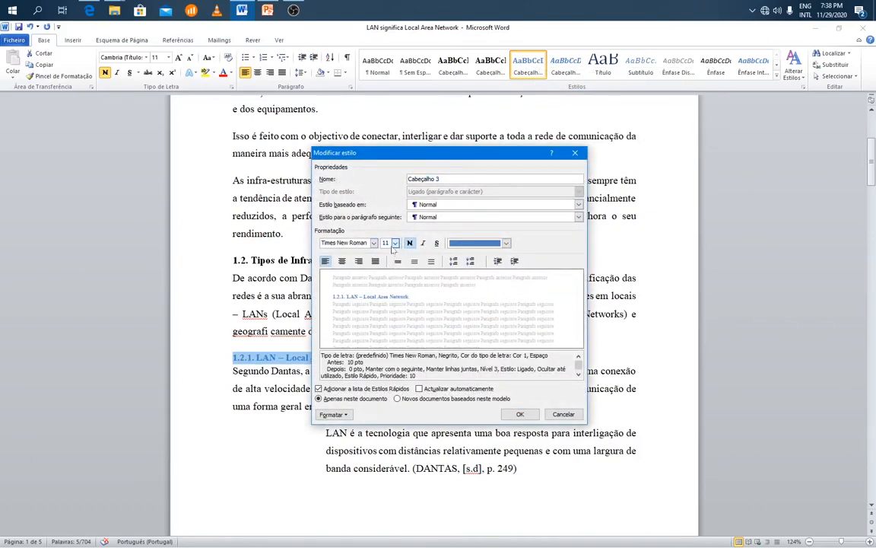
left_click(395, 242)
left_click(389, 284)
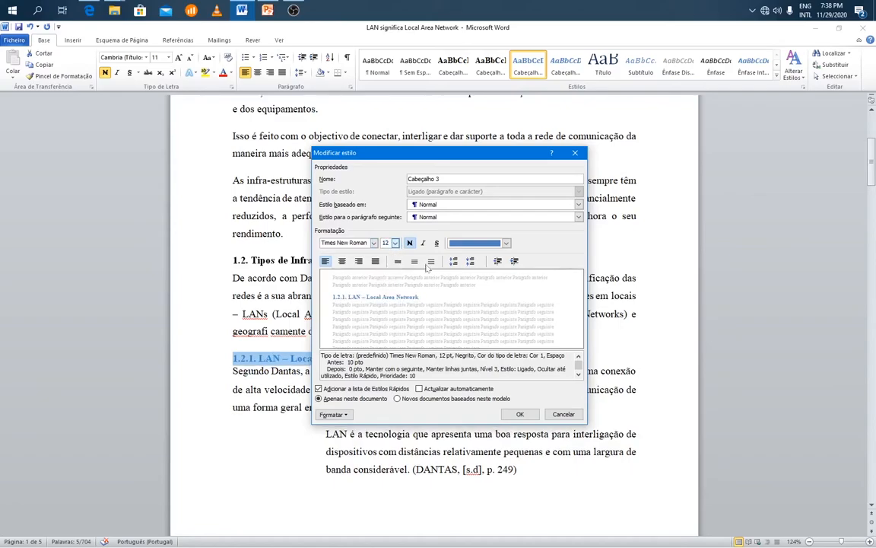
Give the Cabeçalho 3 style the Automático font colour and 1.5 line spacing, and save the style changes.
left_click(459, 243)
left_click(478, 256)
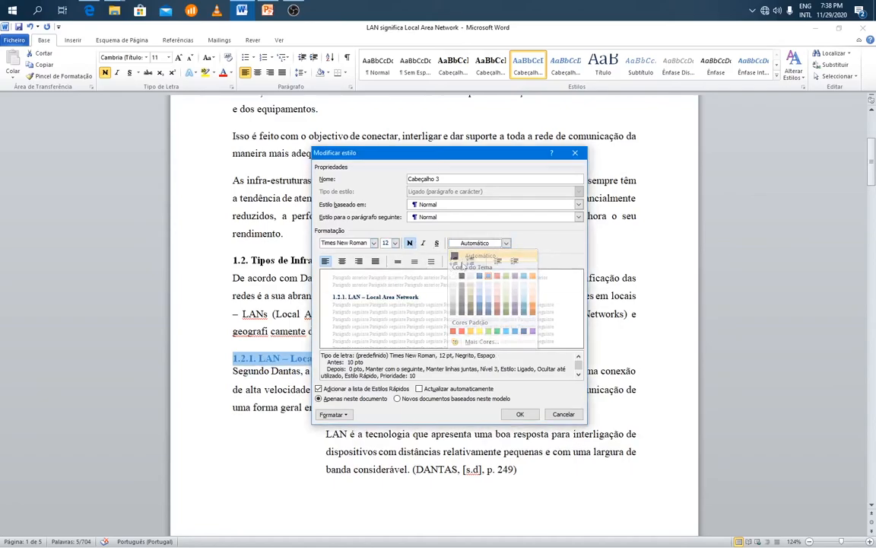
left_click(414, 261)
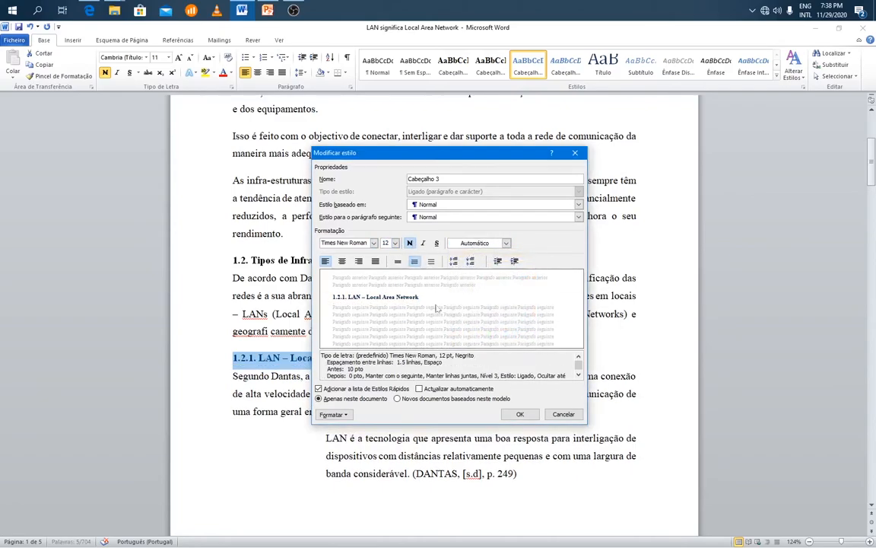
left_click(520, 414)
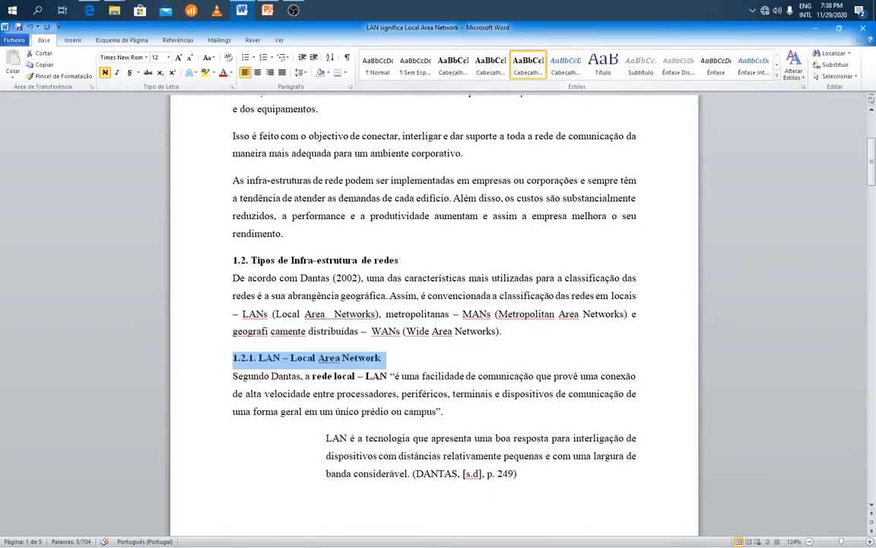
Go to the heading "1.2.2. MAN – Metropolitan Area Network" on the second page.
scroll(344, 381, "down", 7)
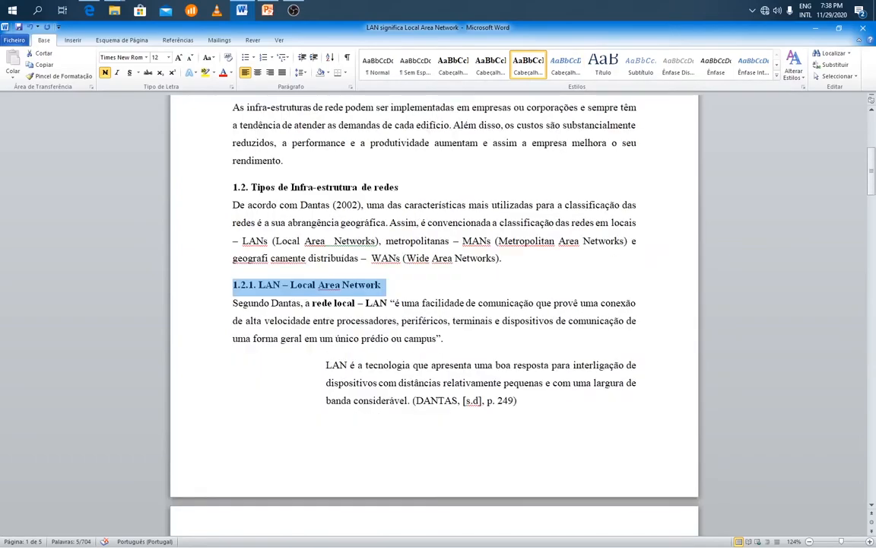
scroll(344, 381, "down", 4)
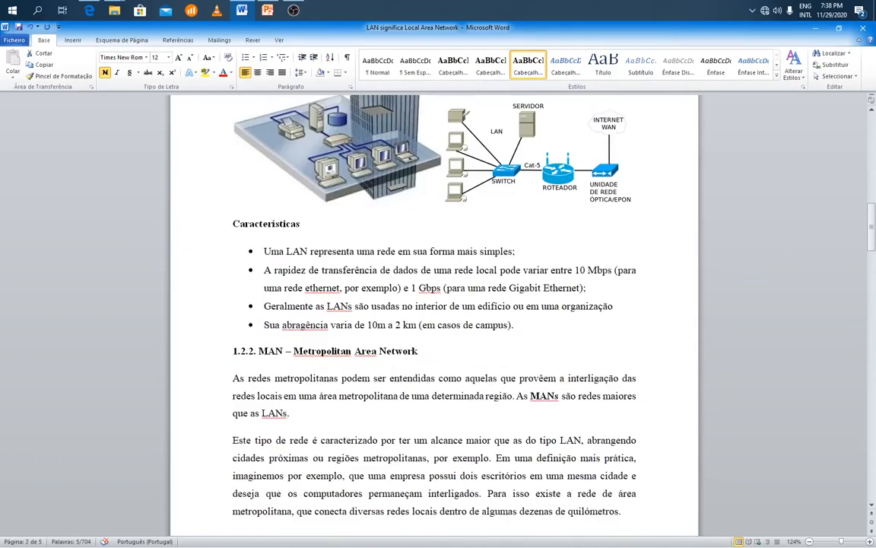